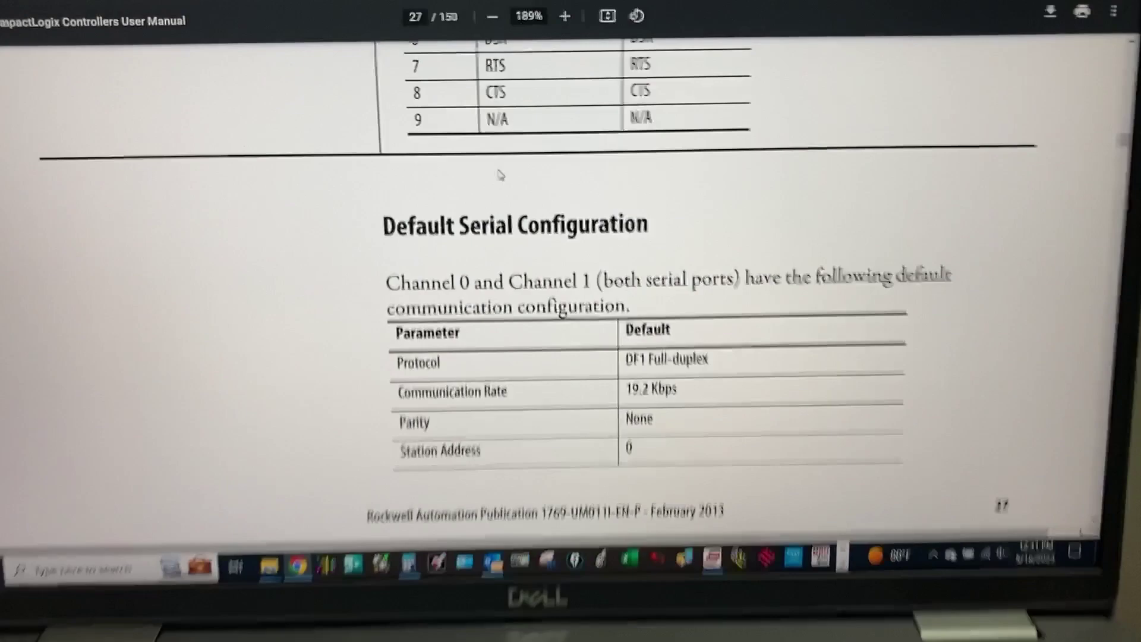
scroll(514, 314, "down", 5)
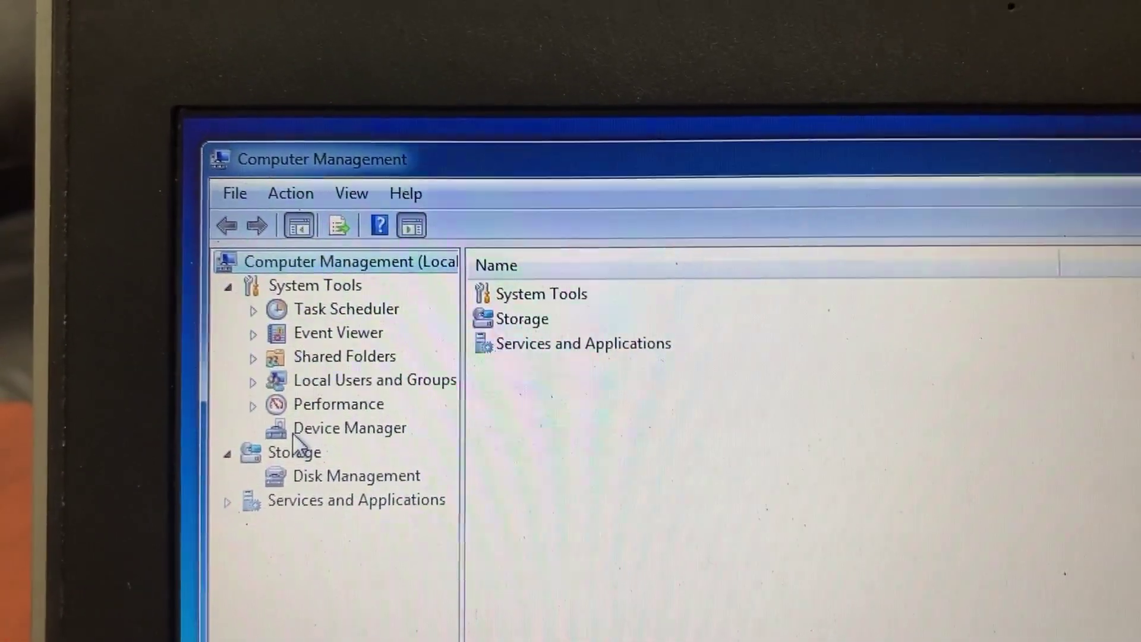
- Confirm in Device Manager that the ATEN USB to Serial Bridge sits on COM6, then close the window
left_click(283, 449)
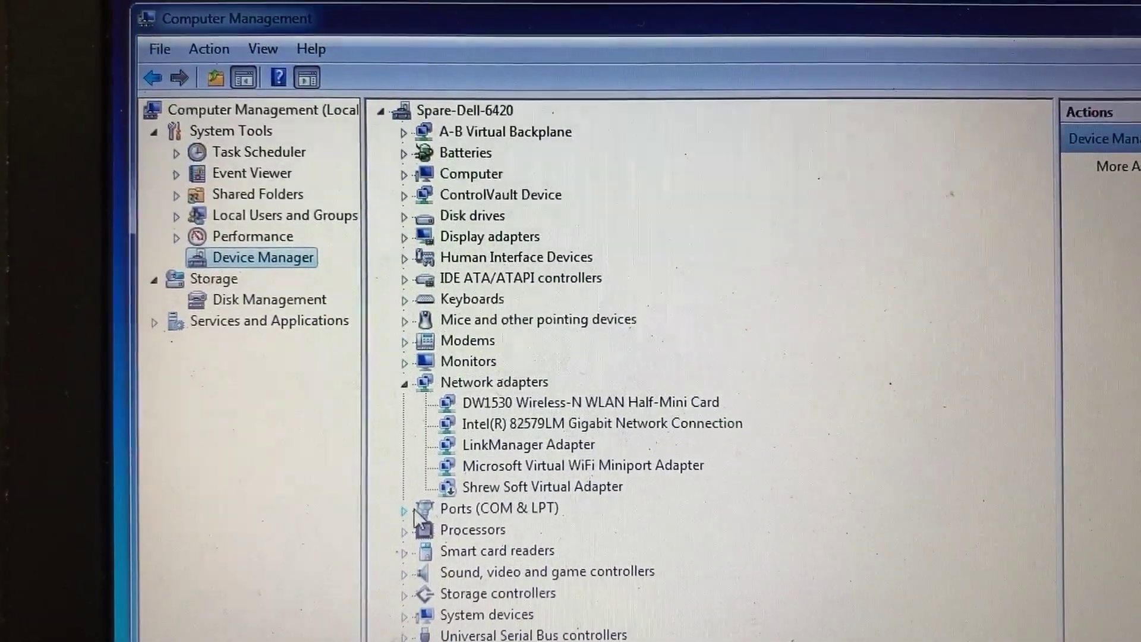
left_click(407, 506)
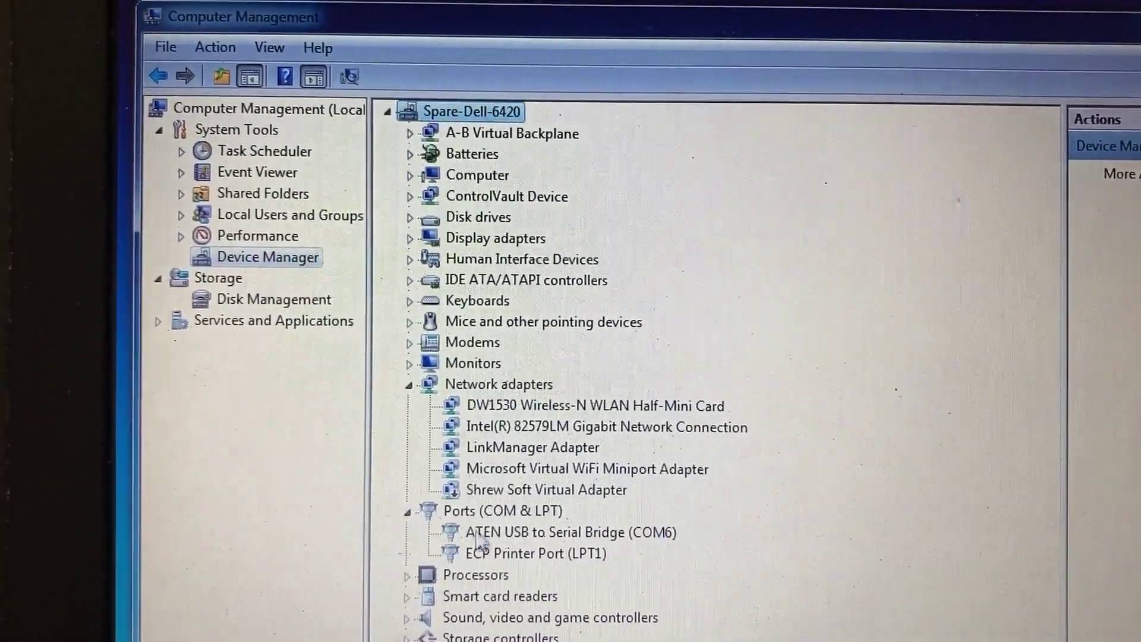
left_click(619, 537)
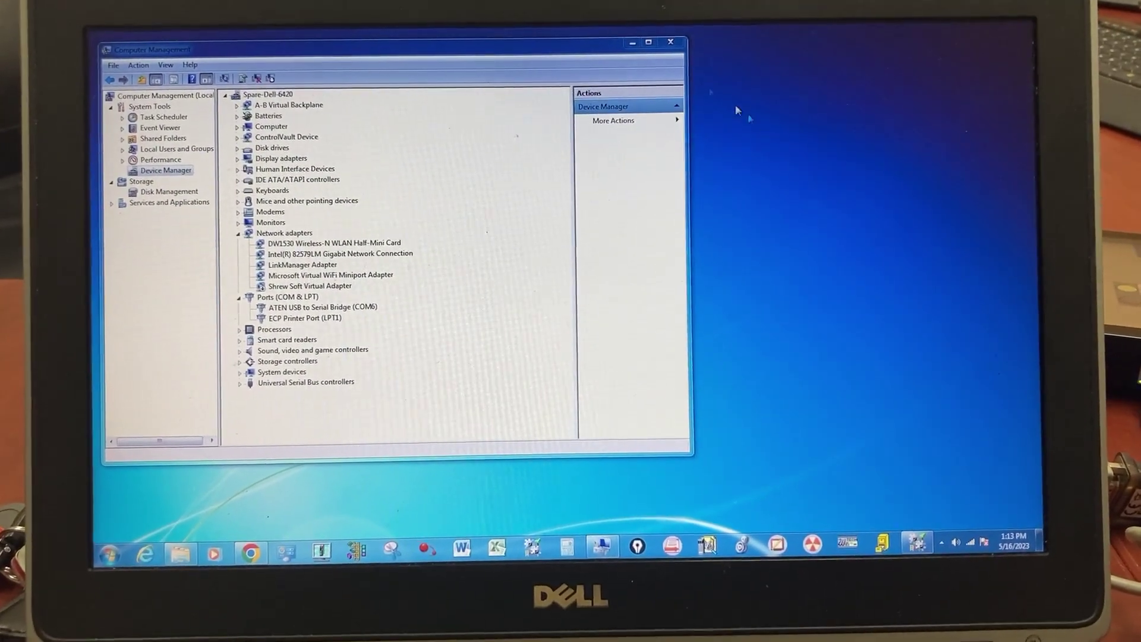
left_click(672, 51)
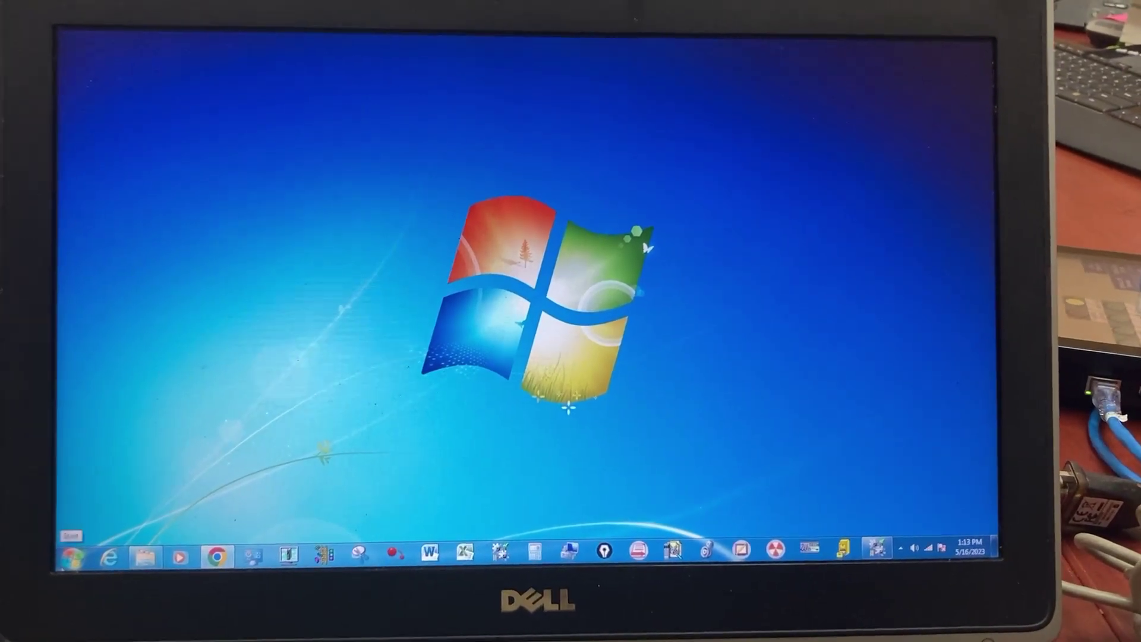
- Launch RSLinx Classic from the Start menu
left_click(89, 566)
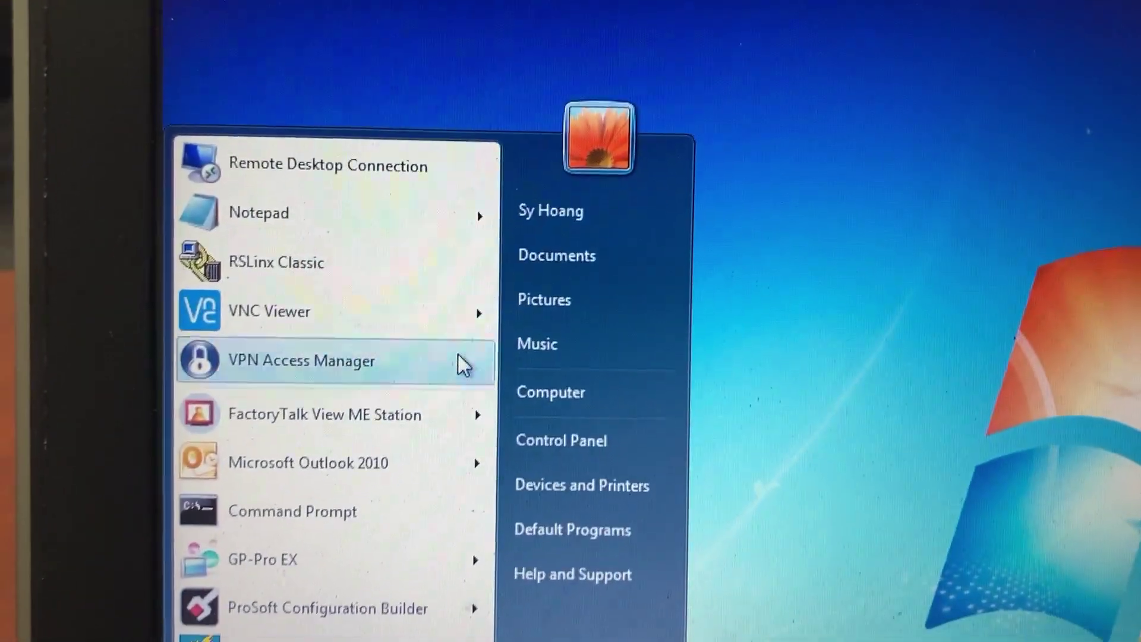
left_click(335, 272)
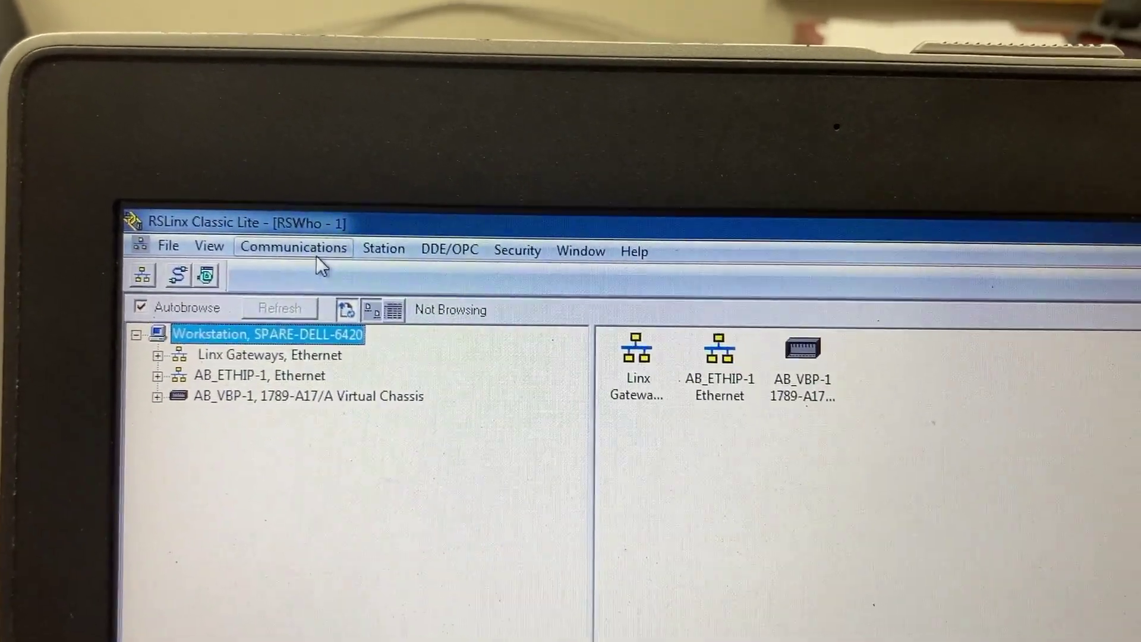
- Add a new RS-232 DF1 devices driver named AB_DF1-1 via Configure Drivers
left_click(303, 242)
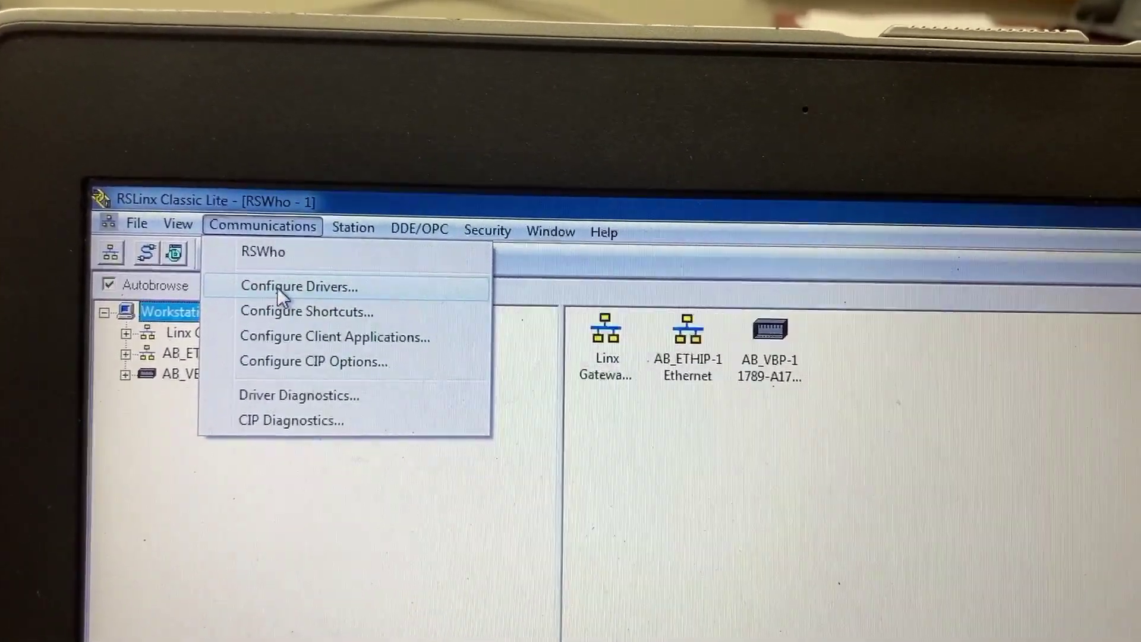
left_click(290, 293)
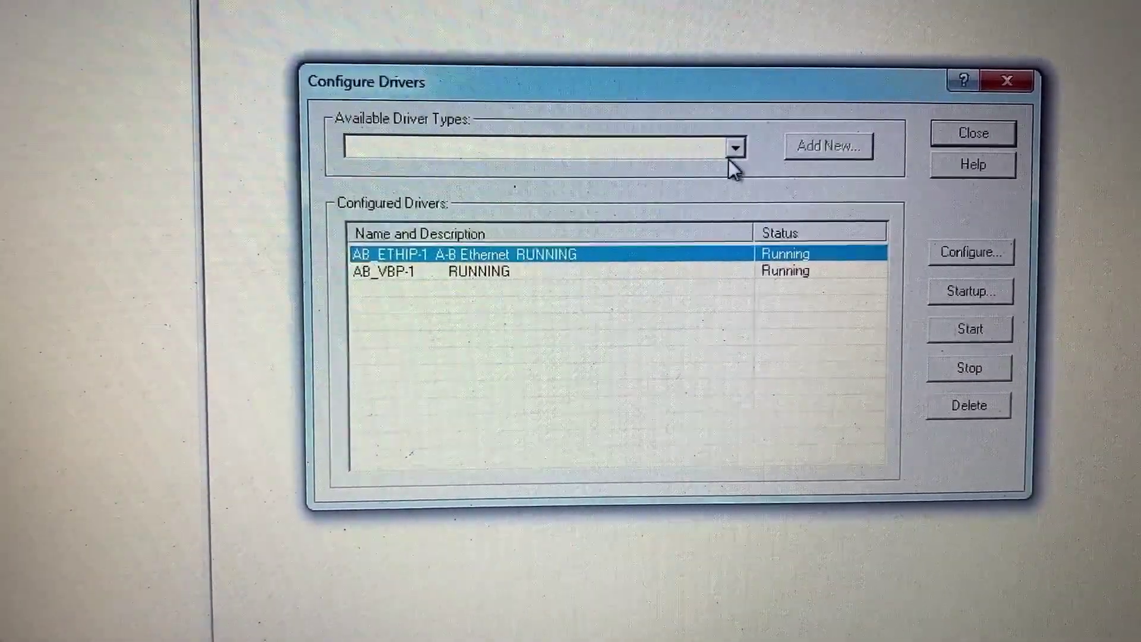
left_click(728, 152)
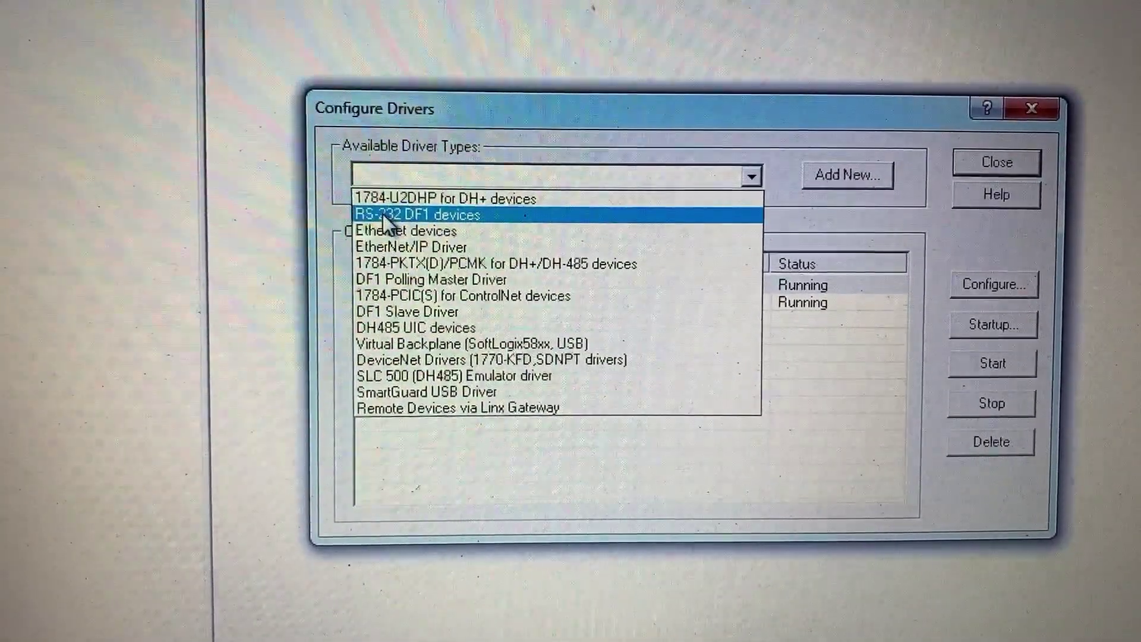
left_click(397, 211)
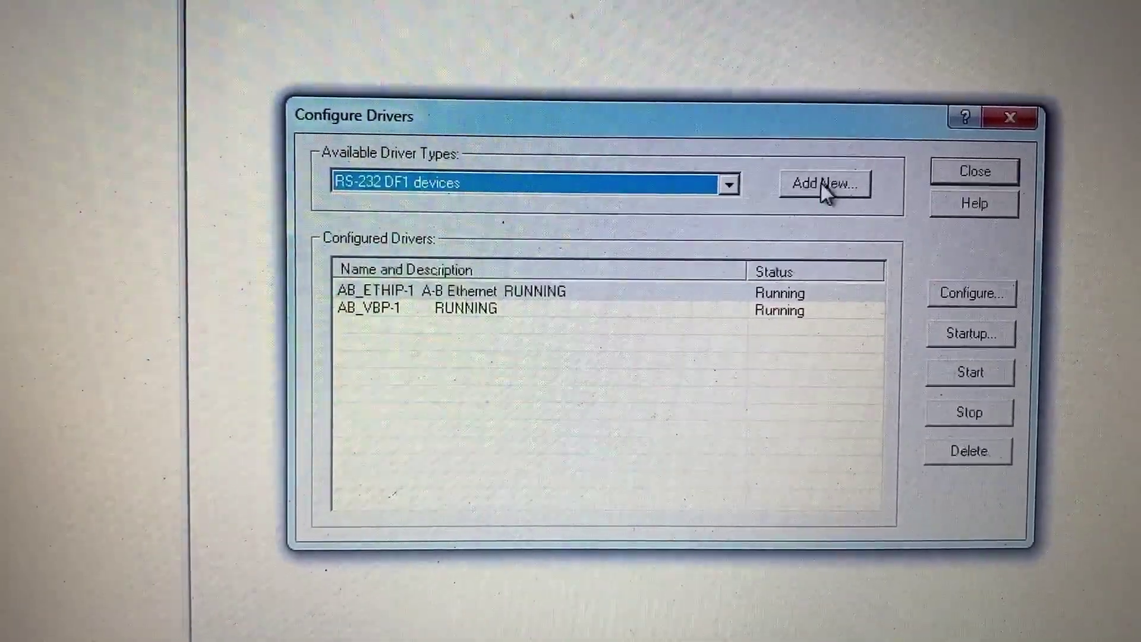
left_click(795, 185)
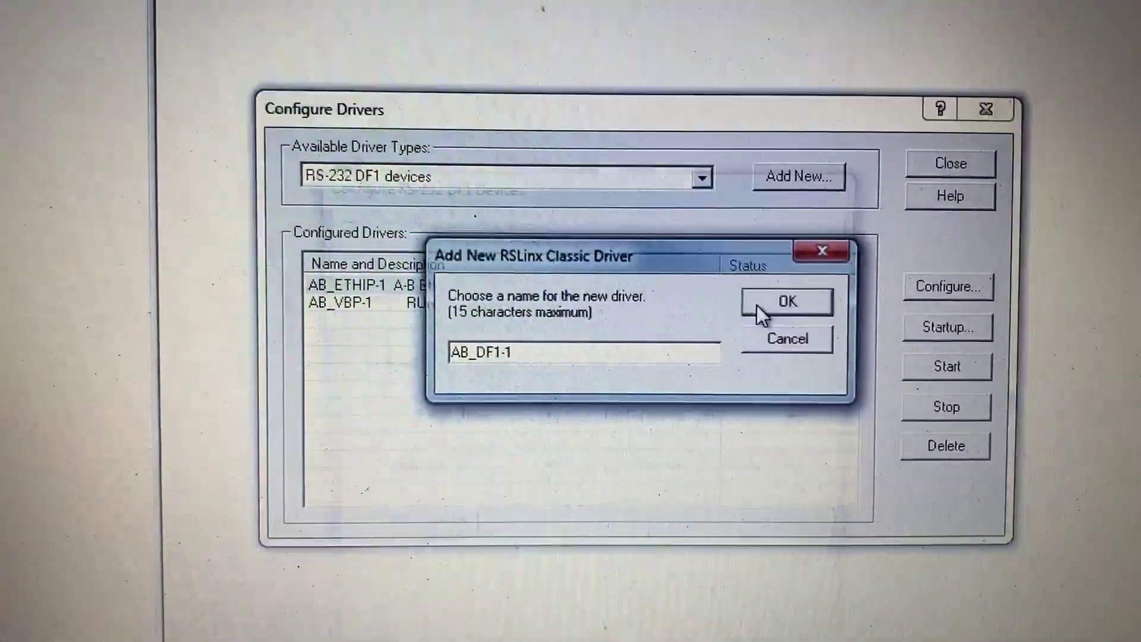
left_click(777, 294)
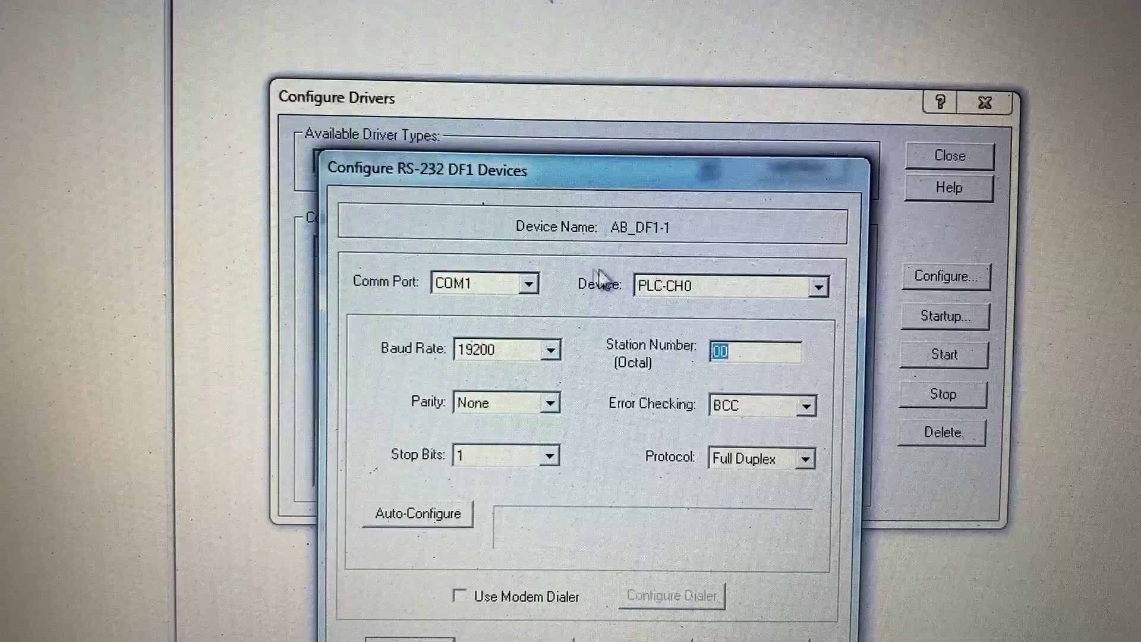
- Configure AB_DF1-1 on COM6 for a Logix 5550 / CompactLogix, auto-configure it and save
left_click(525, 280)
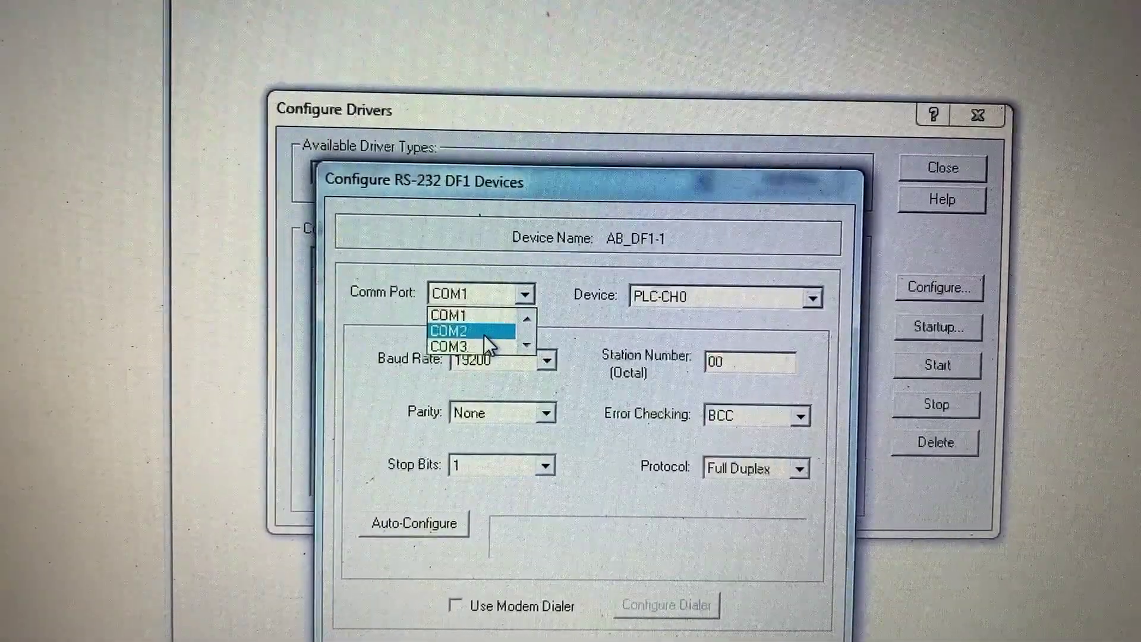
scroll(490, 334, "down", 1)
left_click(476, 345)
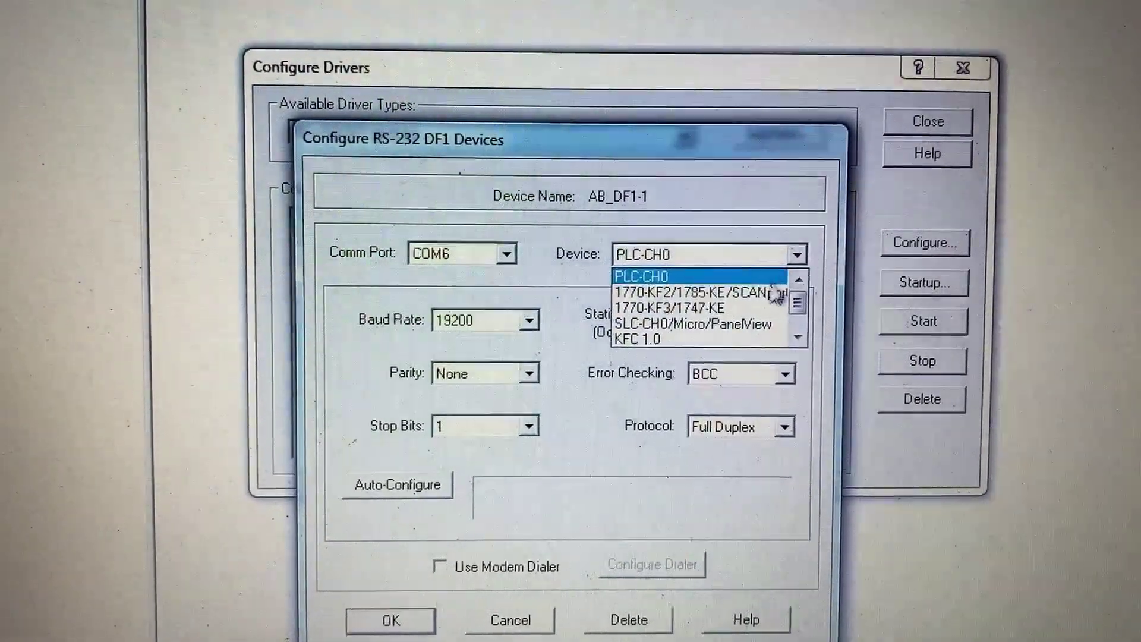
scroll(678, 321, "down", 1)
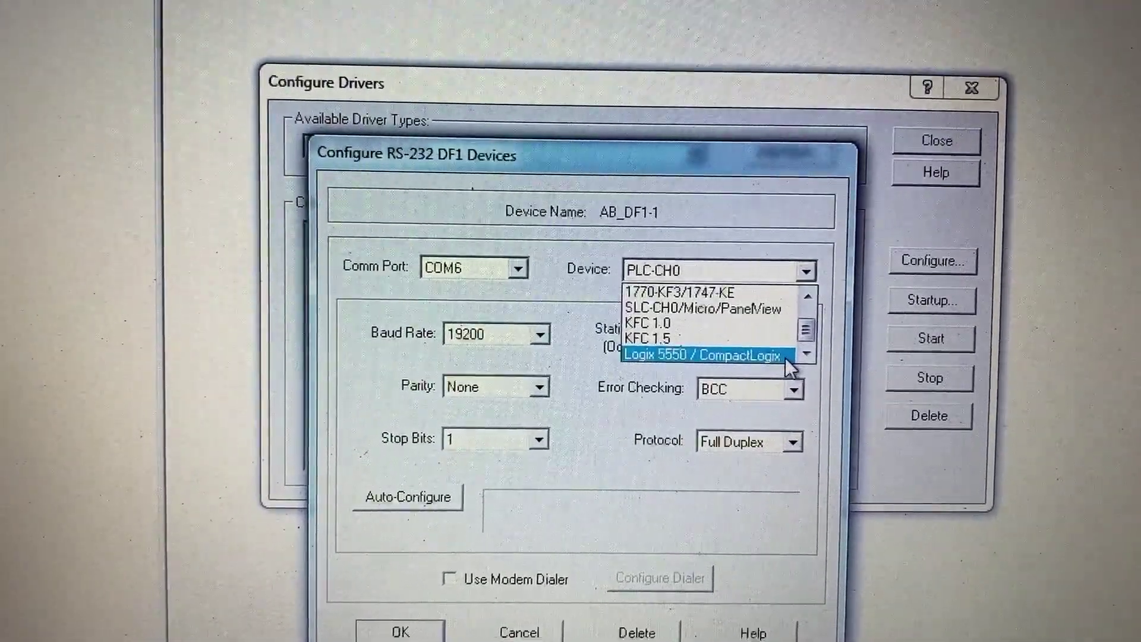
left_click(777, 362)
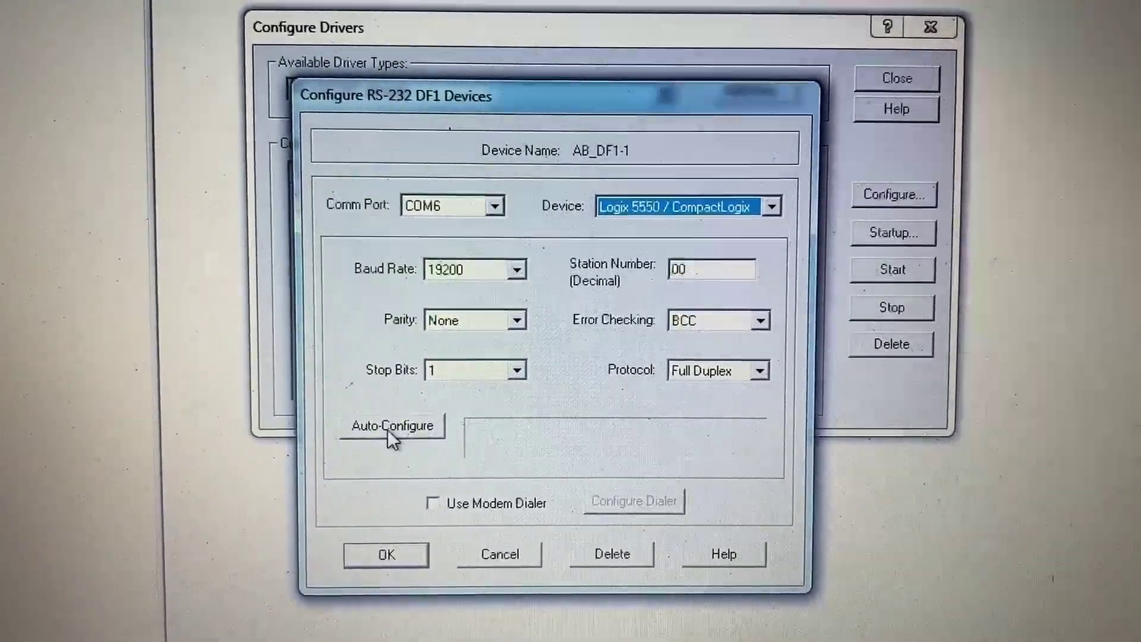
left_click(397, 437)
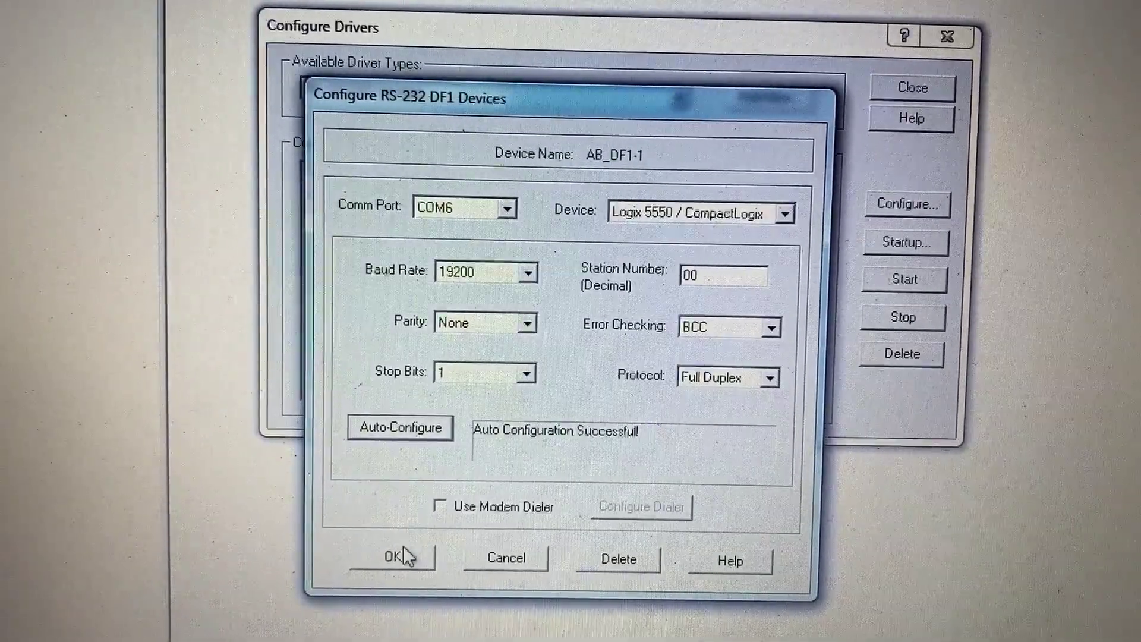
left_click(404, 552)
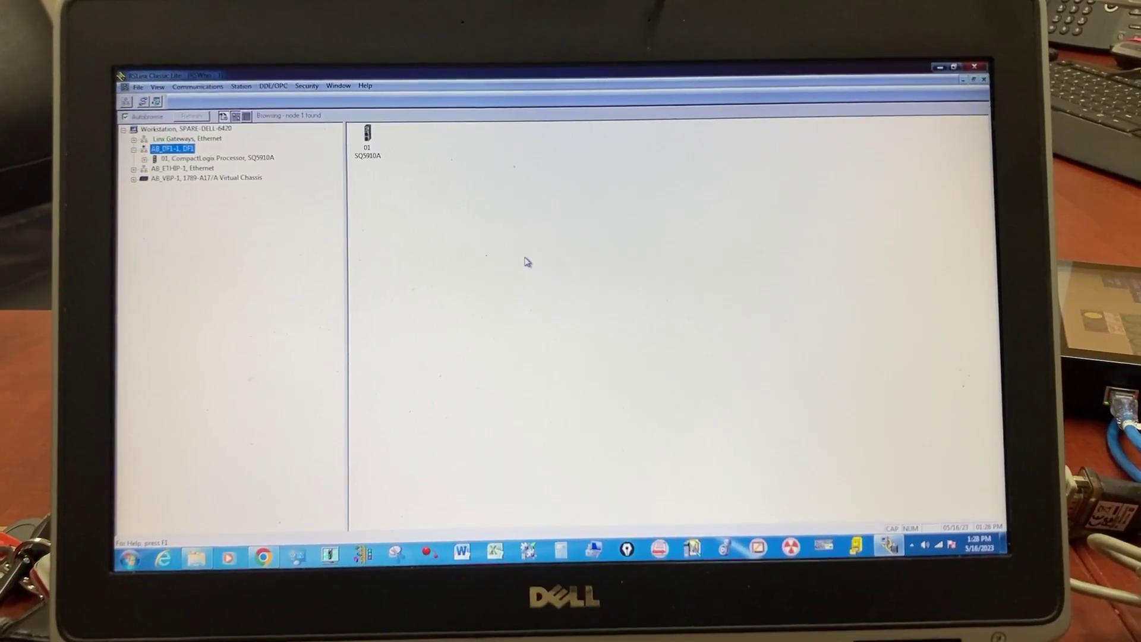
- Minimize RSLinx to reveal the project files folder
left_click(930, 63)
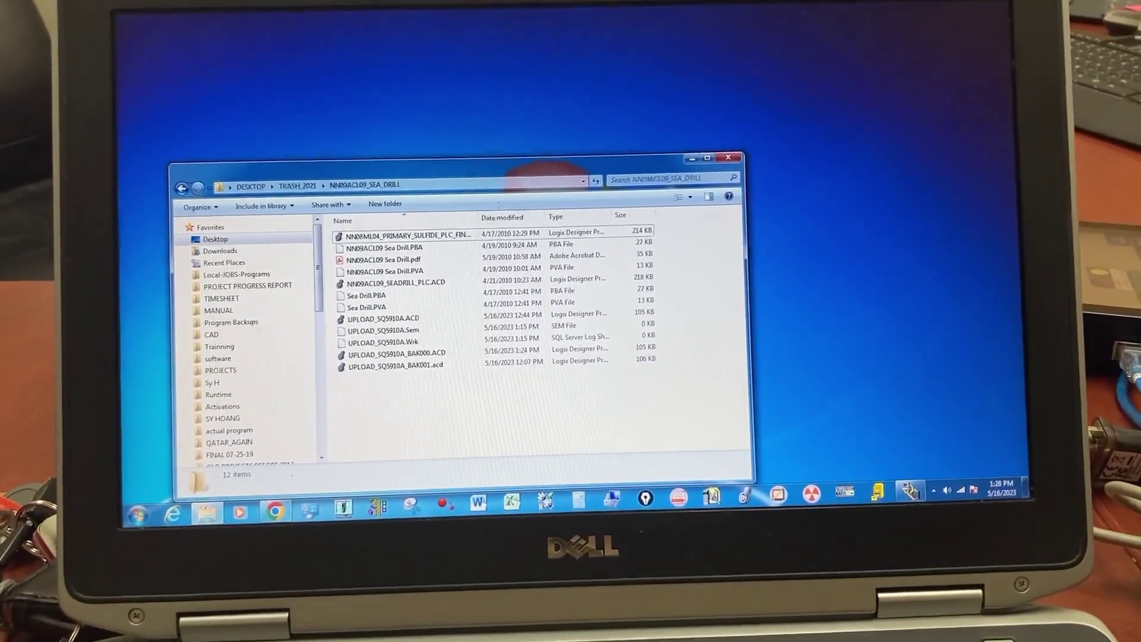
- Open UPLOAD_SQ5910A_BAK000.ACD in RSLogix 5000 and dismiss the Tip of the Day
double_click(399, 323)
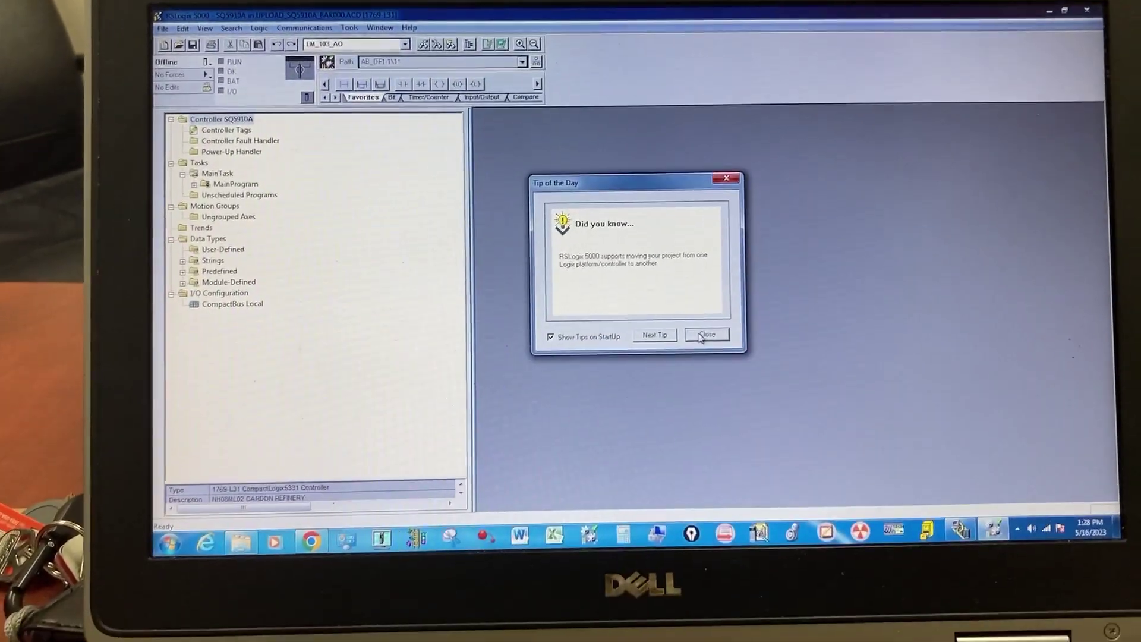
left_click(708, 373)
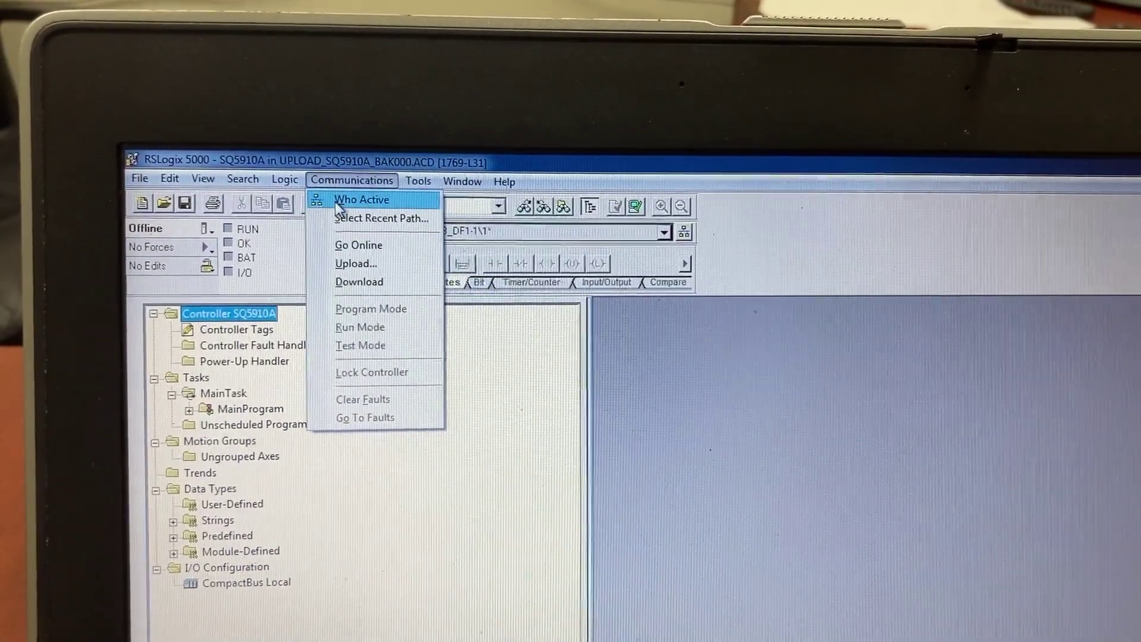
- Download the project to the CompactLogix processor found under AB_DF1-1 in Who Active
left_click(351, 202)
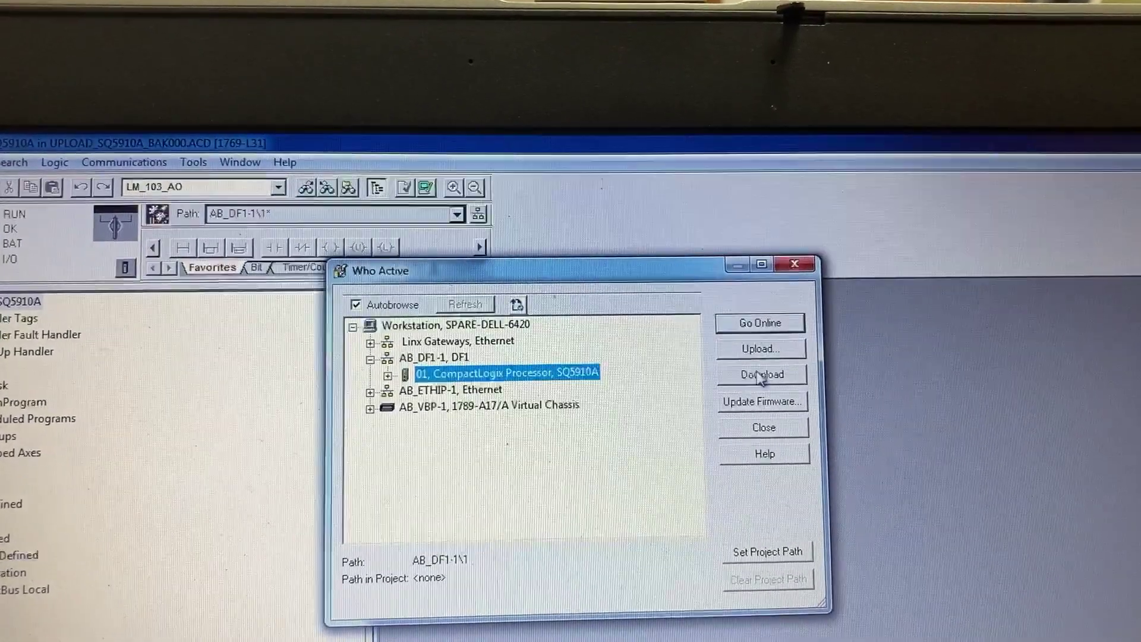
left_click(760, 378)
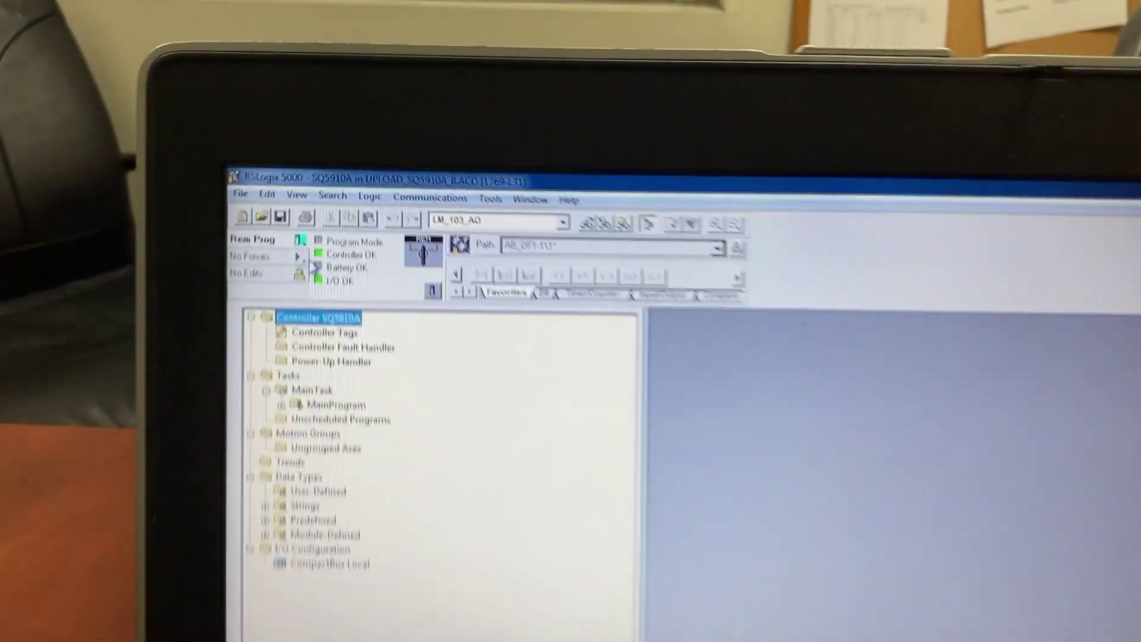
- Switch the controller to Remote Run mode and expand MainProgram's routines
left_click(290, 300)
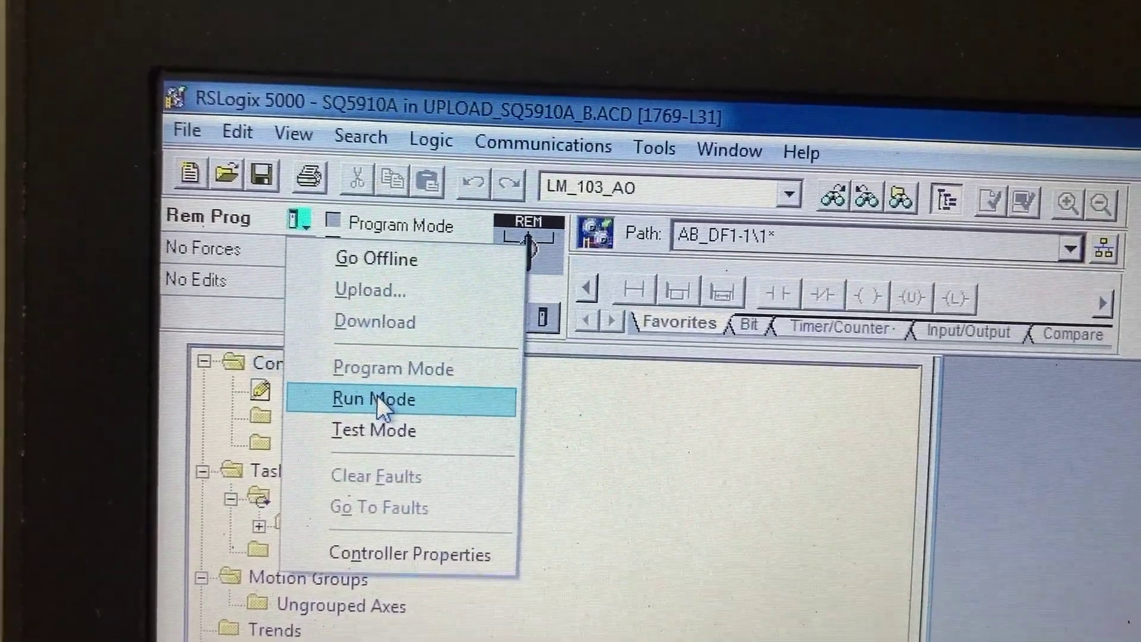
left_click(377, 400)
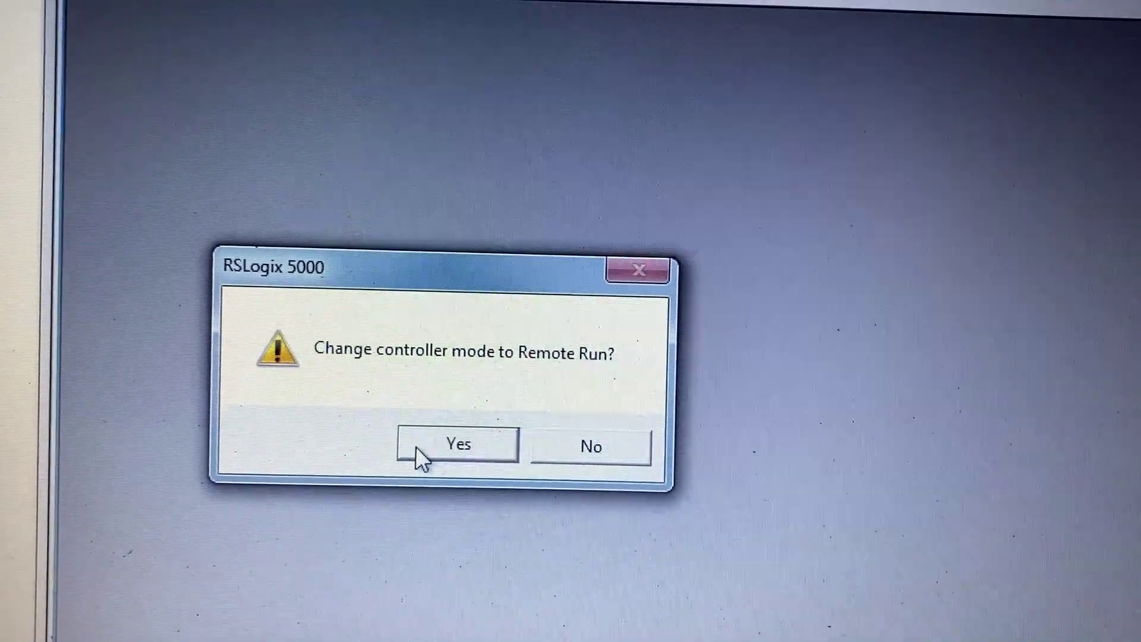
left_click(415, 447)
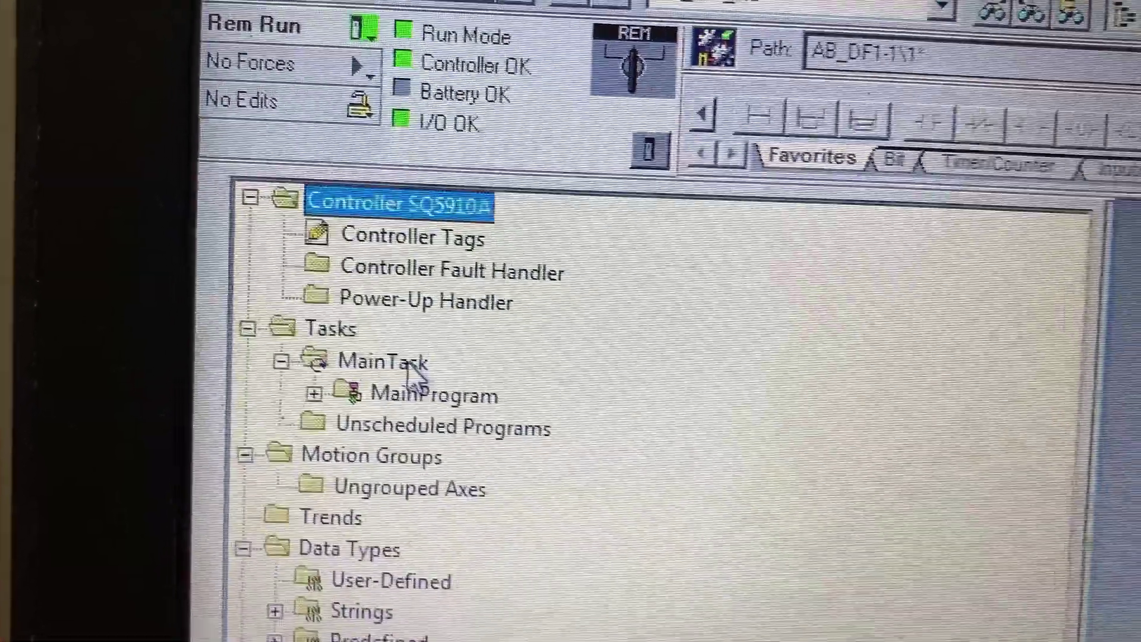
left_click(313, 392)
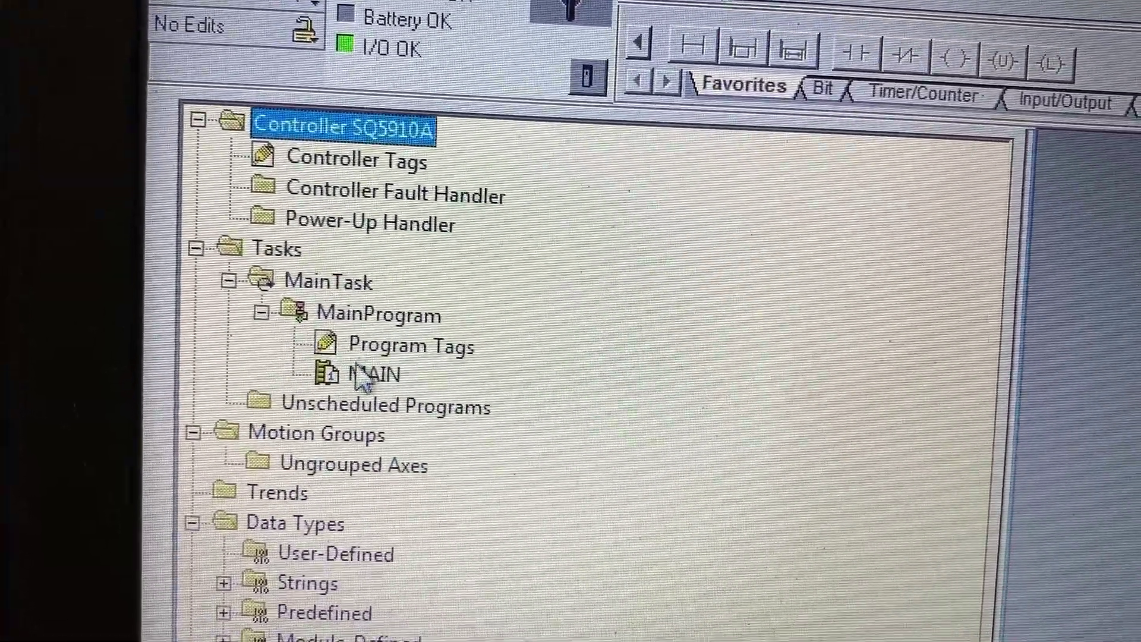
- Open the MAIN routine online and select the SW contact on rung 0
double_click(362, 377)
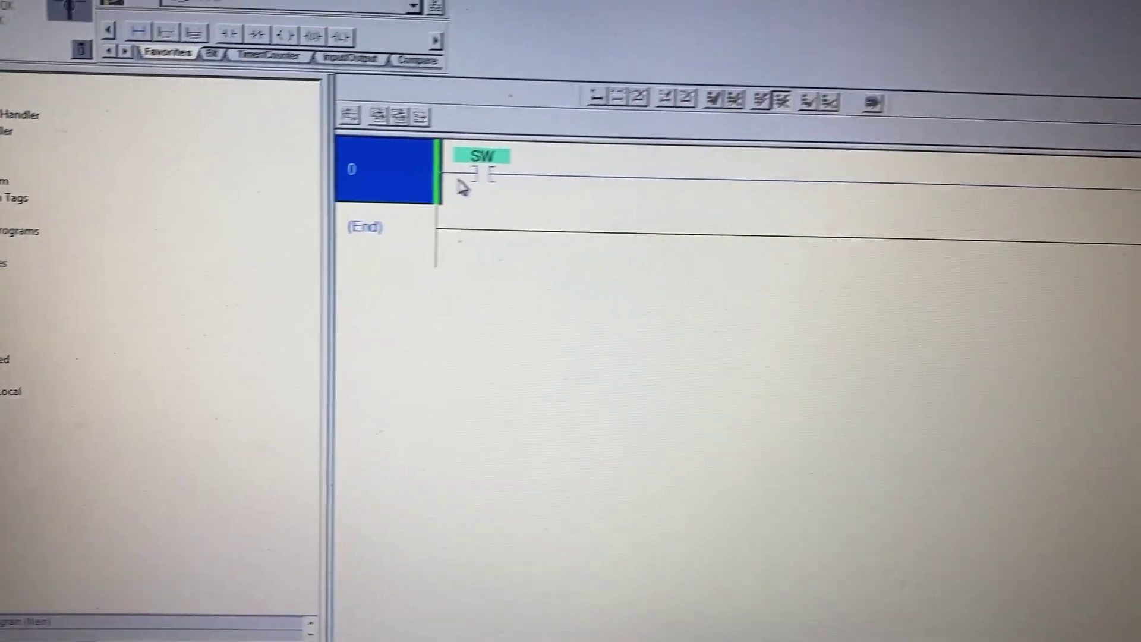
left_click(479, 177)
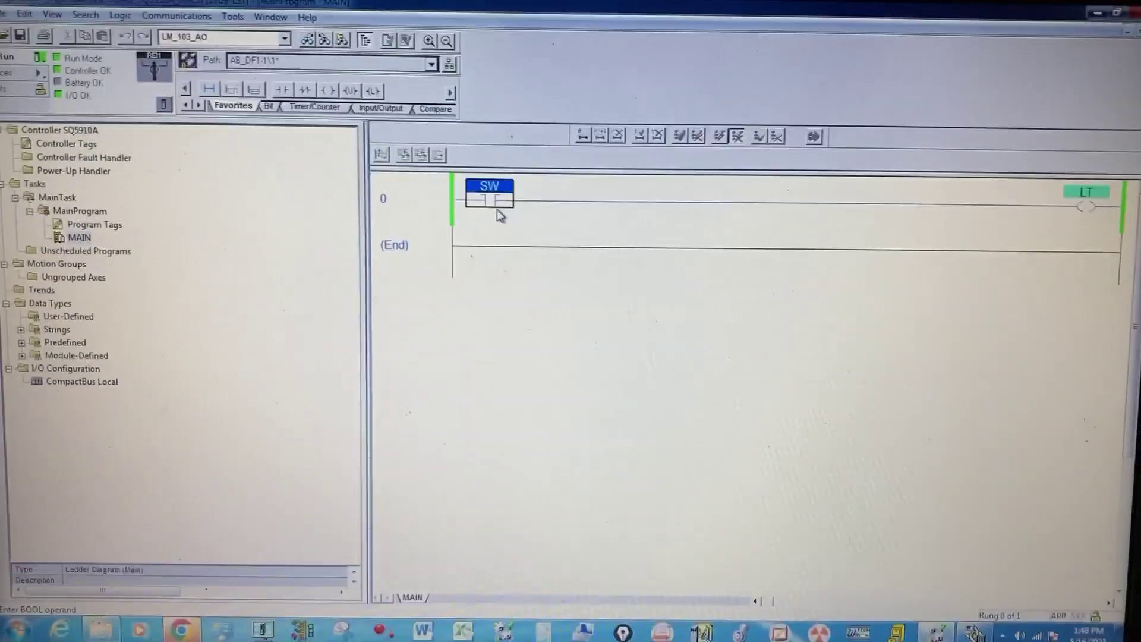